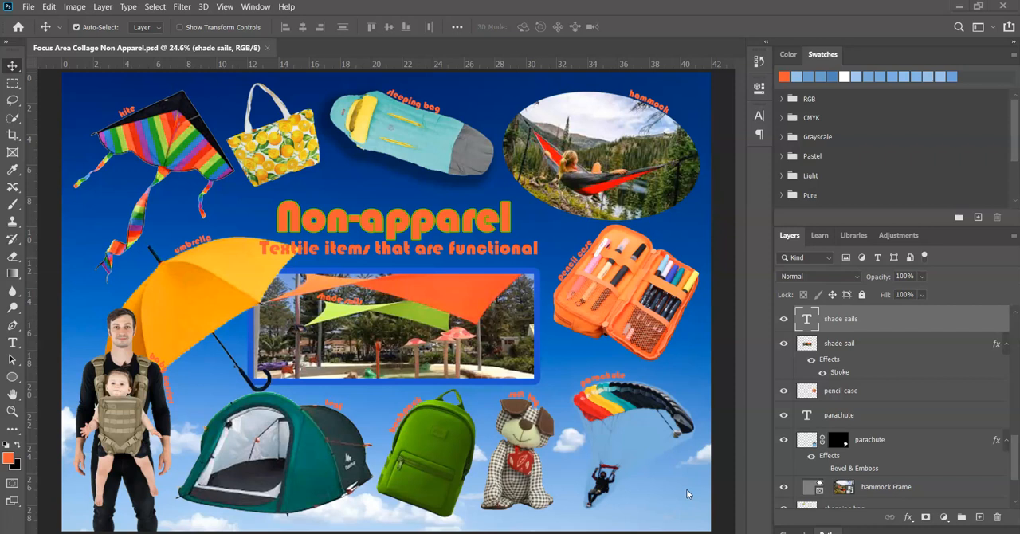
# Start a new document from the A3 print preset, 297 x 420 mm at 300 ppi
pyautogui.click(672, 490)
pyautogui.click(28, 8)
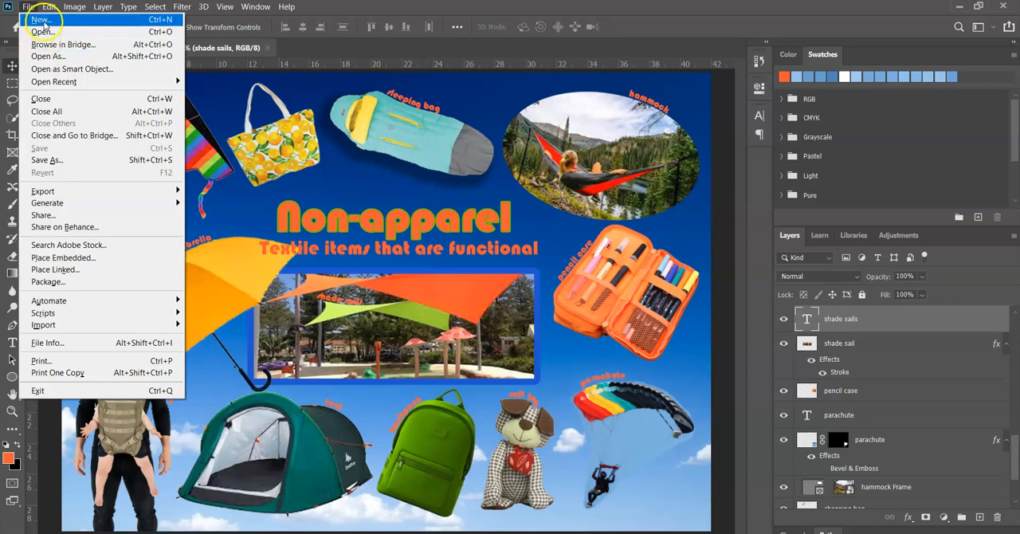
pyautogui.click(41, 20)
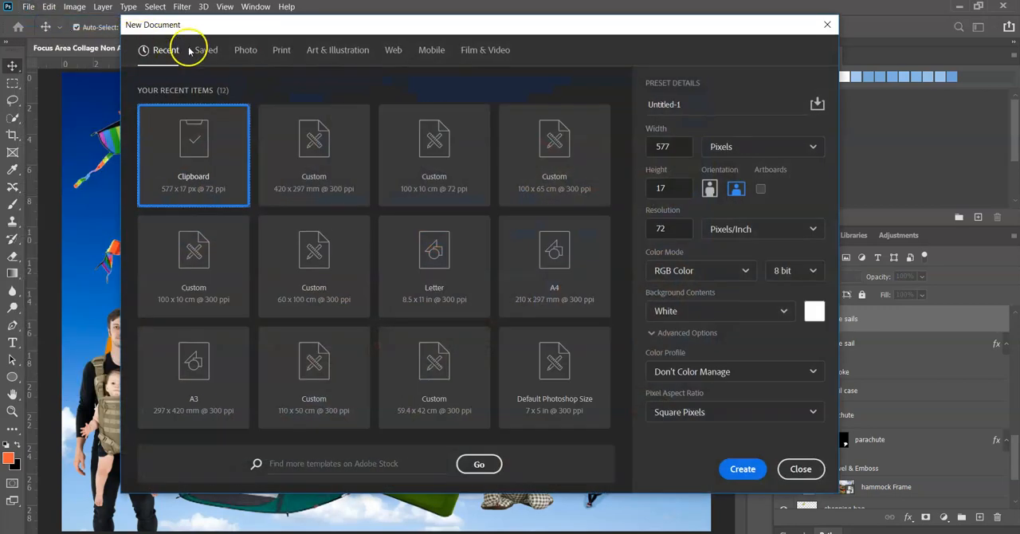
pyautogui.click(281, 51)
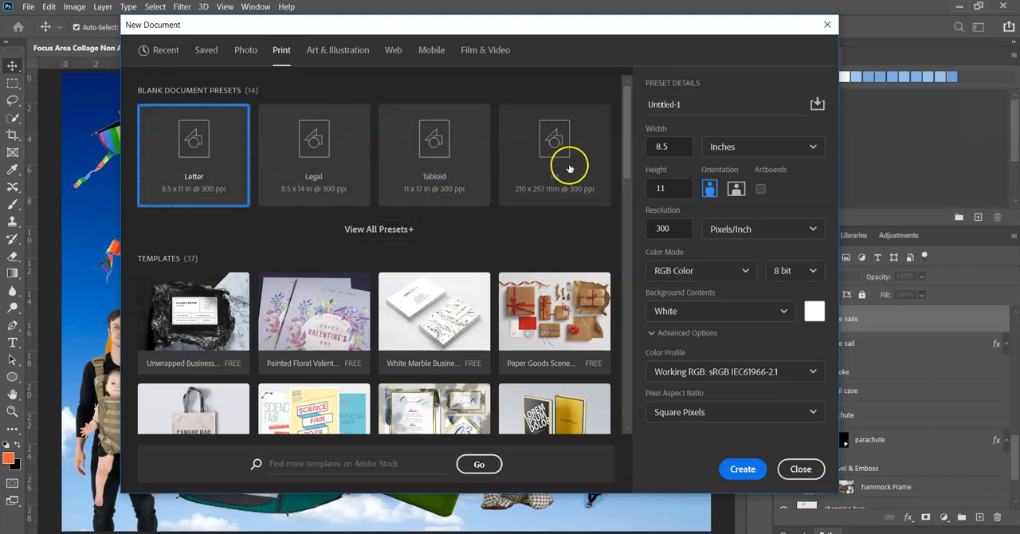
pyautogui.click(380, 231)
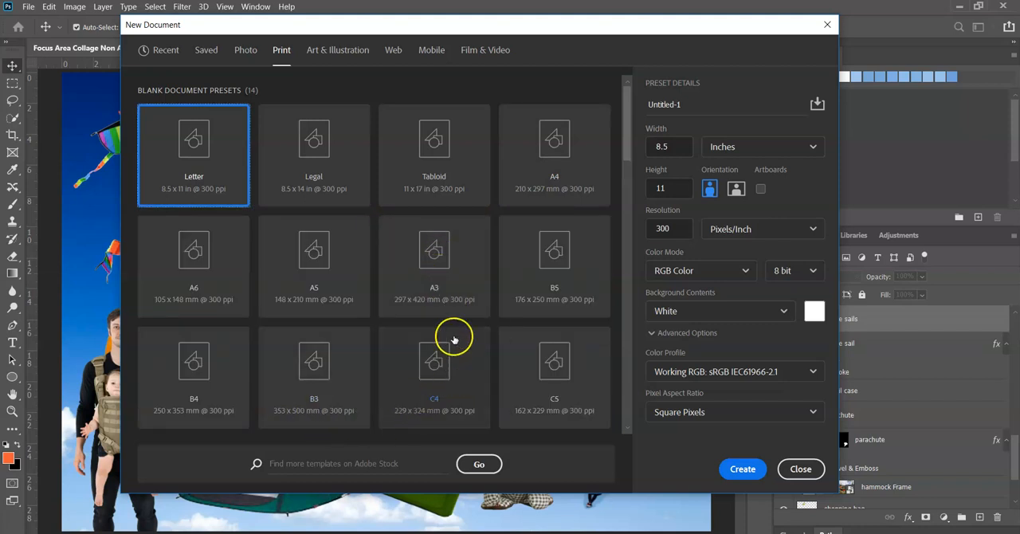
pyautogui.moveTo(626, 149)
pyautogui.mouseDown()
pyautogui.moveTo(624, 214)
pyautogui.moveTo(620, 147)
pyautogui.mouseUp()
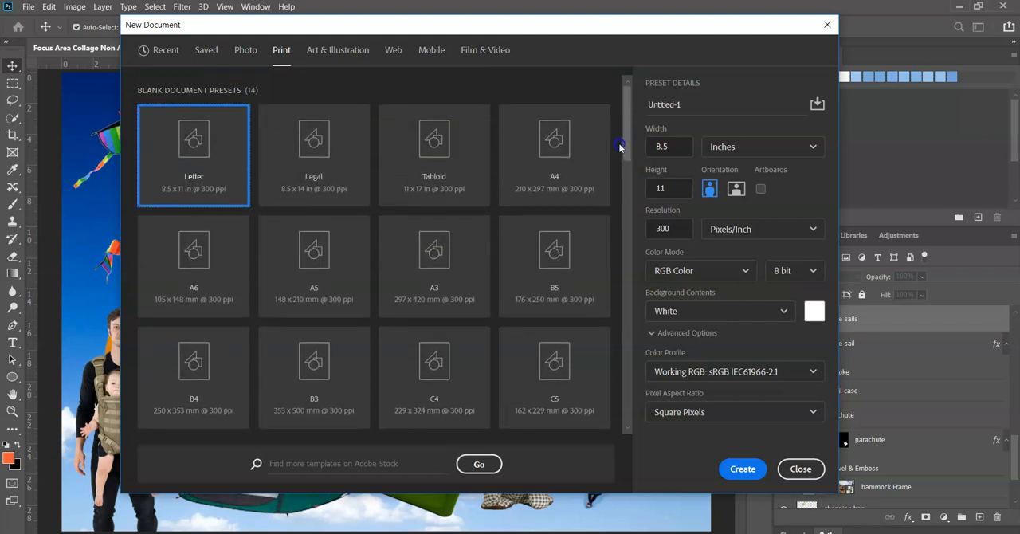
pyautogui.click(426, 259)
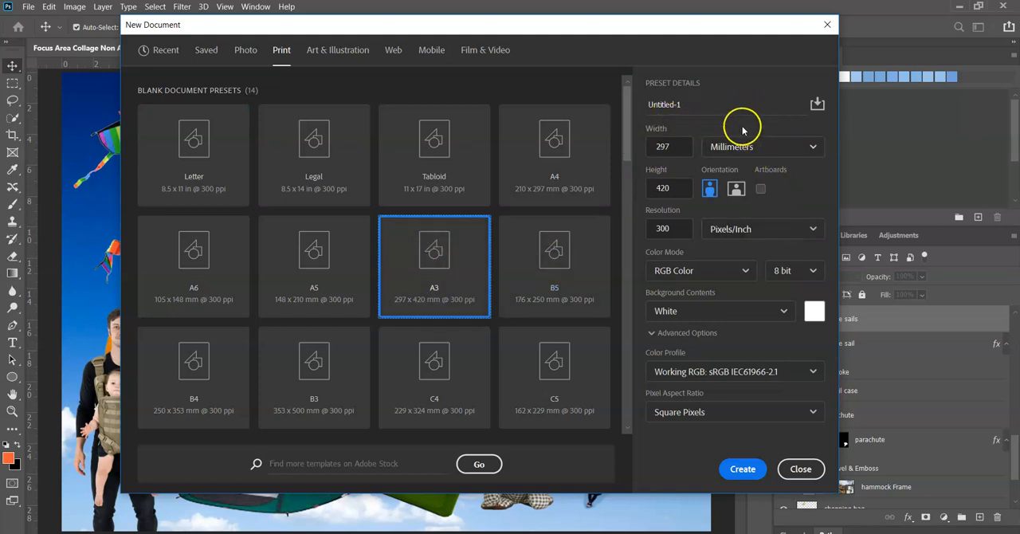
# Name the new document Focus Area Collage 2 and create it in landscape orientation
pyautogui.moveTo(682, 105); pyautogui.dragTo(647, 105)
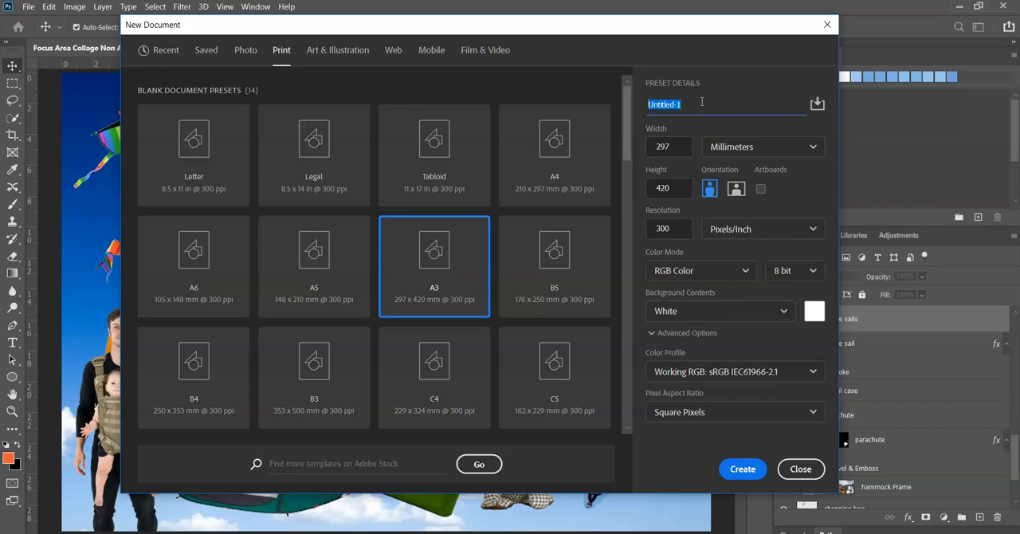
pyautogui.moveTo(685, 104); pyautogui.dragTo(651, 102)
pyautogui.write('Focus Area Collage')
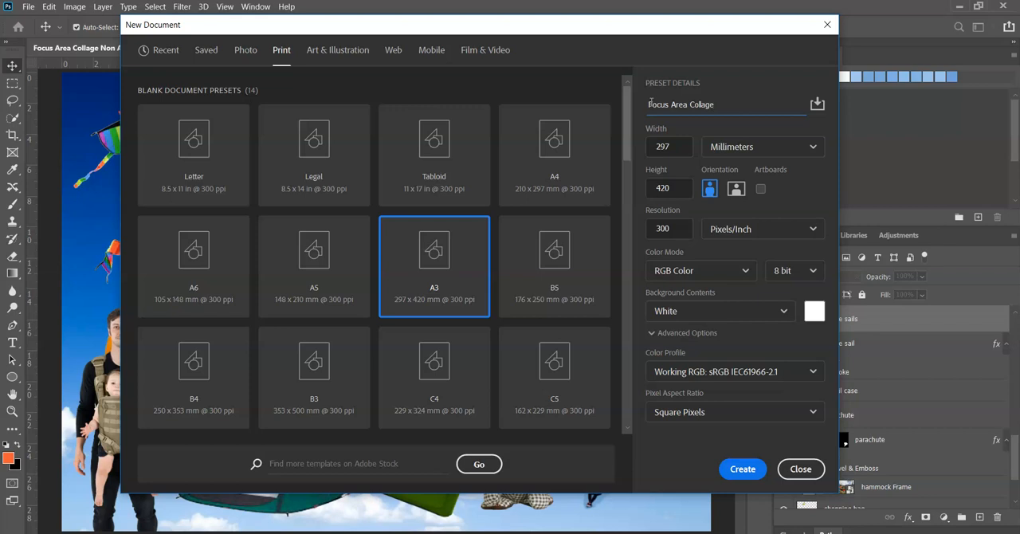
pyautogui.write(' 2')
pyautogui.click(735, 189)
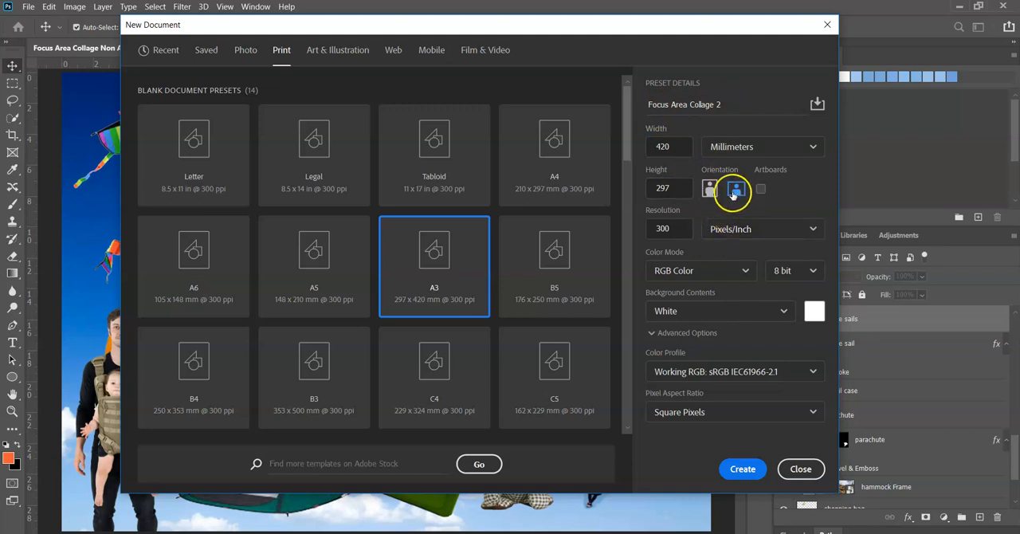
pyautogui.click(741, 468)
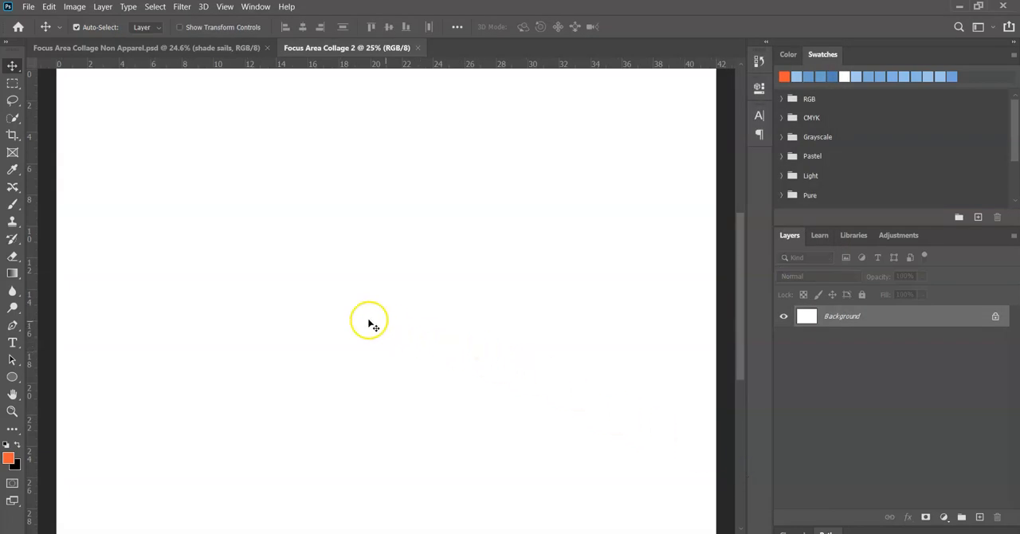
# Browse for files to open in the Non-apparel folder on Data (D:), inside the OneDrive's Year 9 Textiles Technology > Design > Focus Area Images
pyautogui.click(319, 295)
pyautogui.click(29, 8)
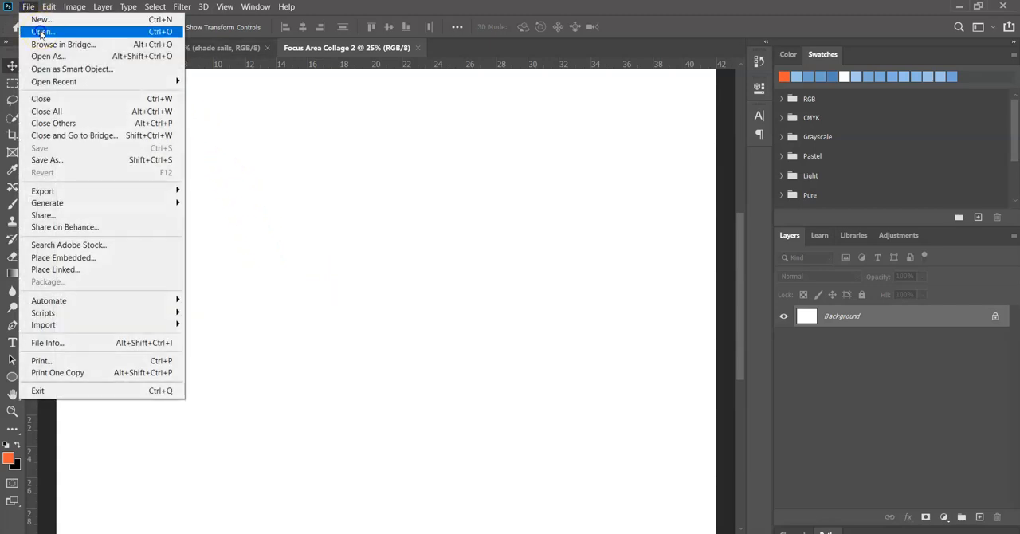
pyautogui.click(41, 33)
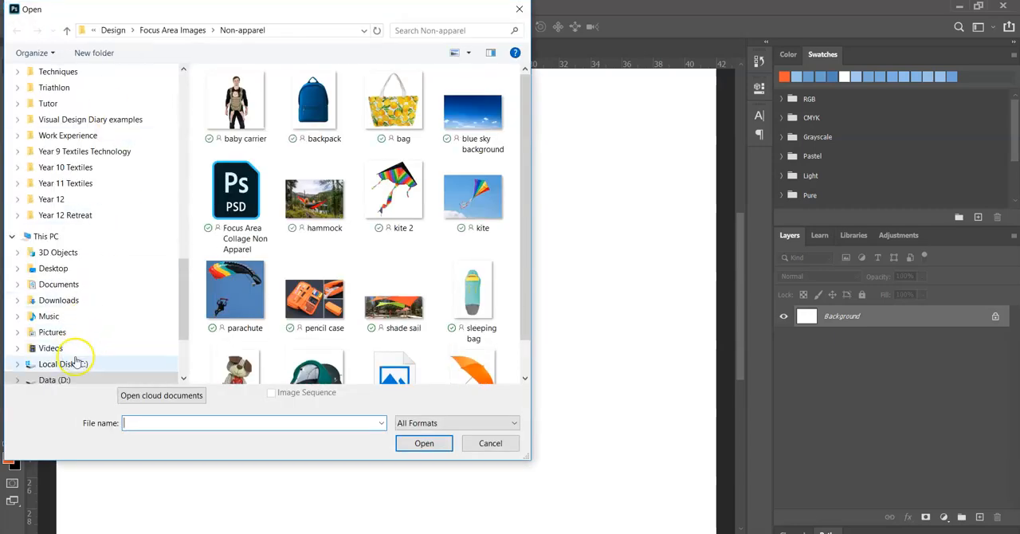
pyautogui.click(73, 368)
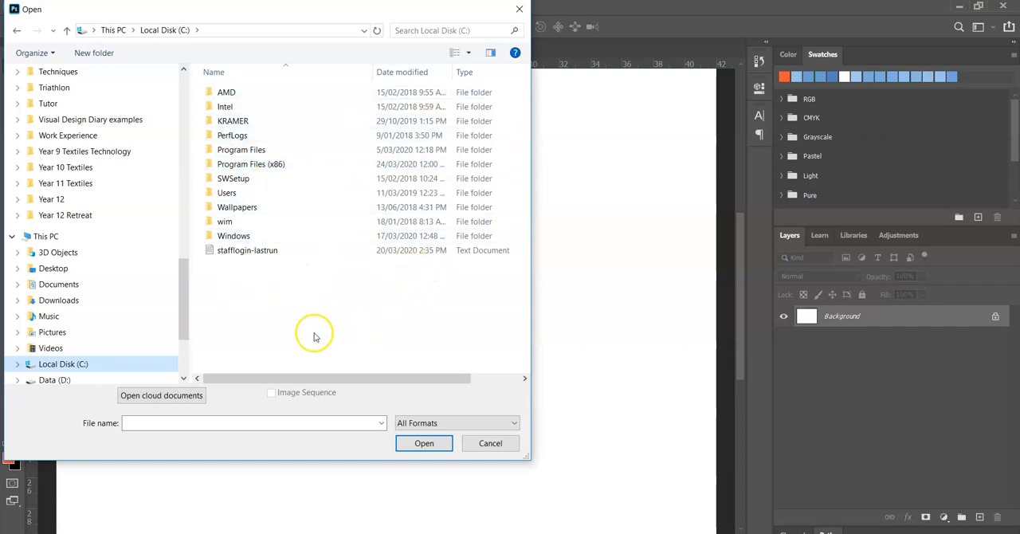
pyautogui.click(59, 381)
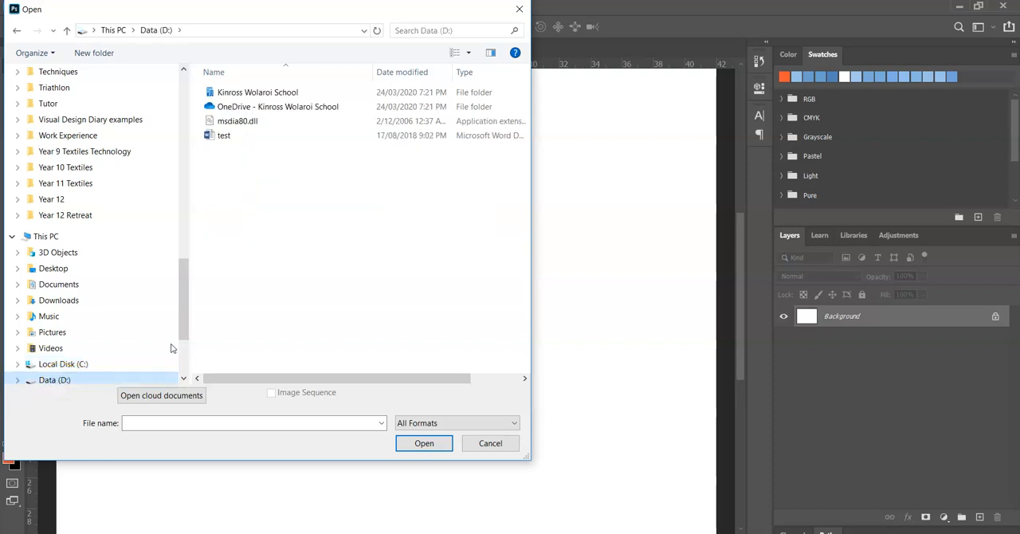
pyautogui.doubleClick(298, 104)
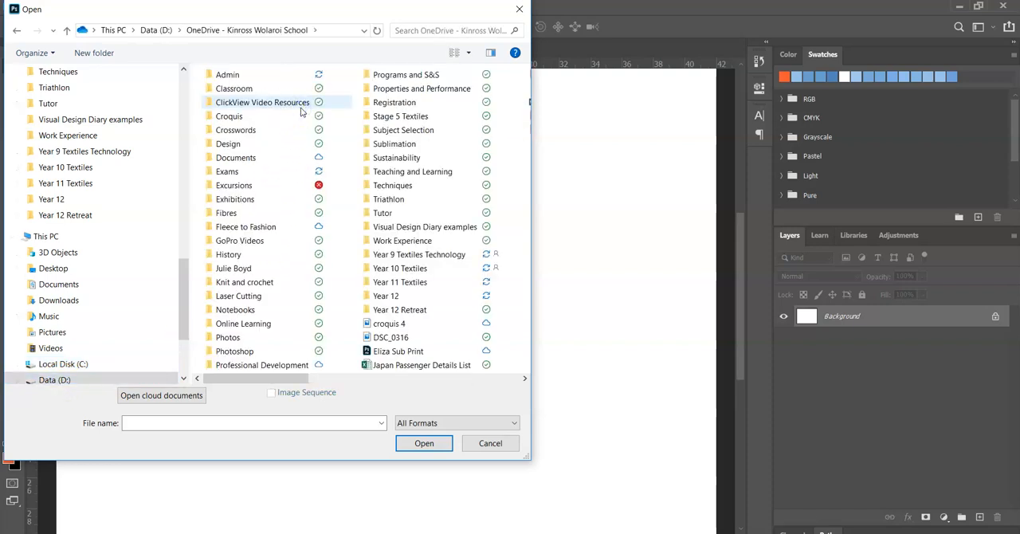
pyautogui.doubleClick(410, 254)
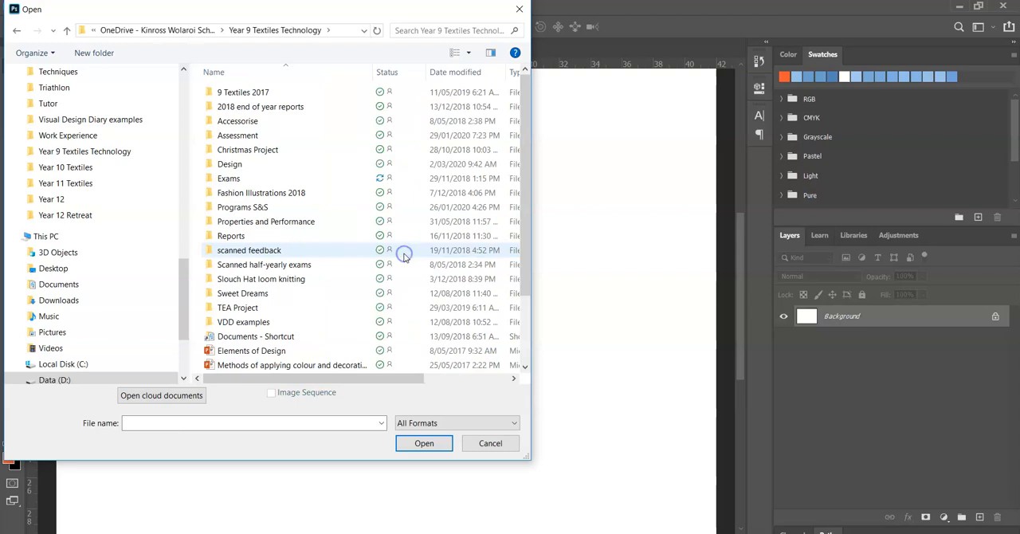
pyautogui.click(279, 166)
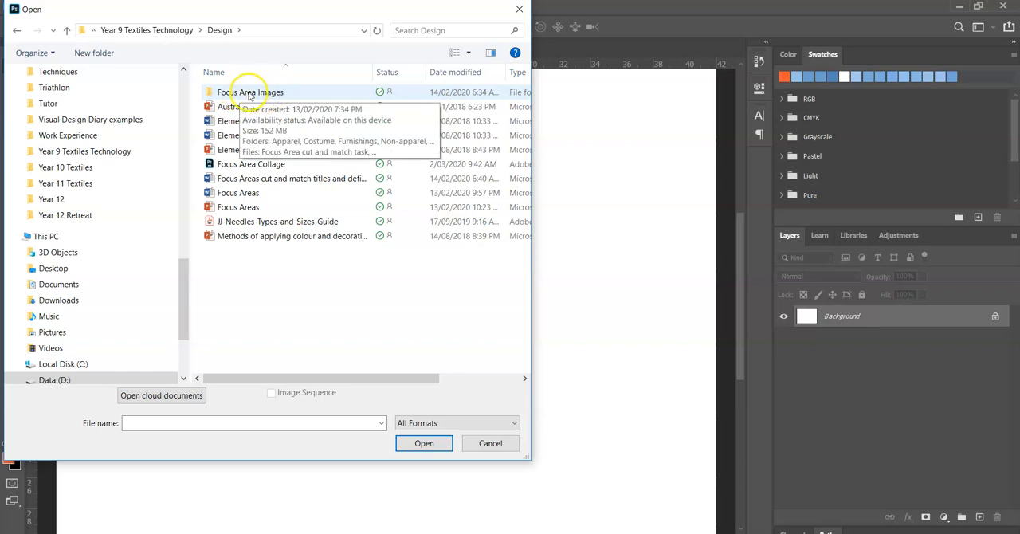
pyautogui.doubleClick(249, 94)
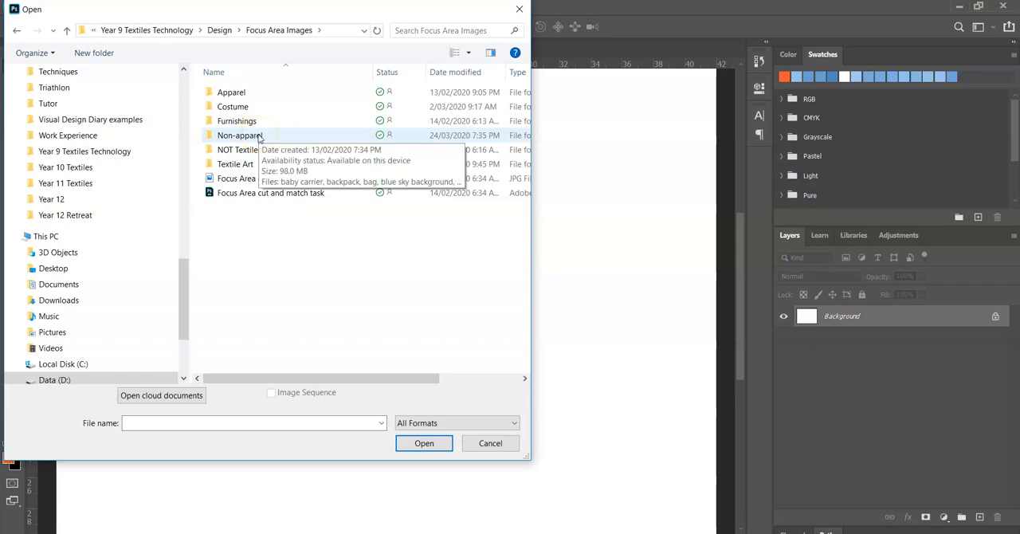
pyautogui.doubleClick(259, 137)
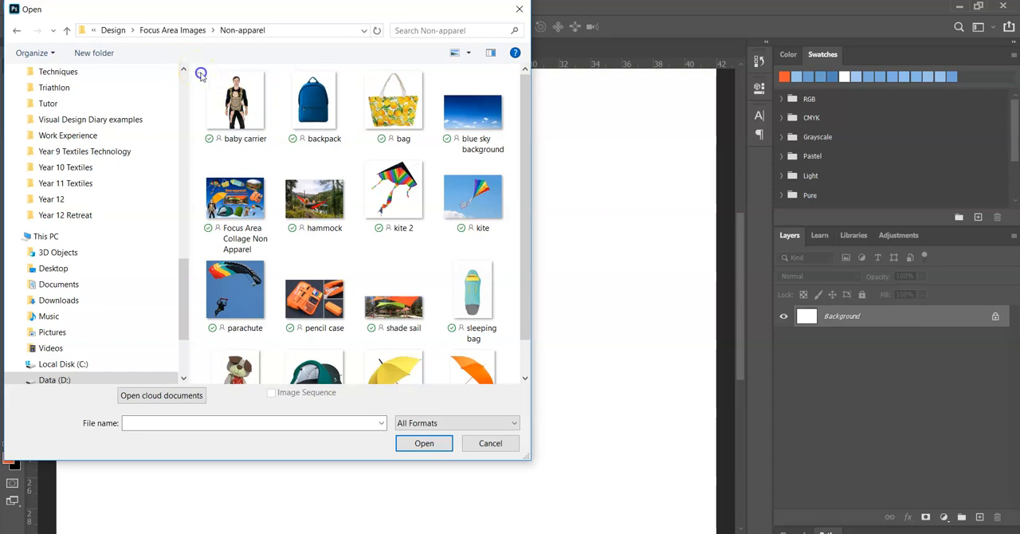
# Open all files of the Non-apparel folder together, from baby carrier to umbrella
pyautogui.click(212, 75)
pyautogui.moveTo(244, 81); pyautogui.dragTo(506, 389)
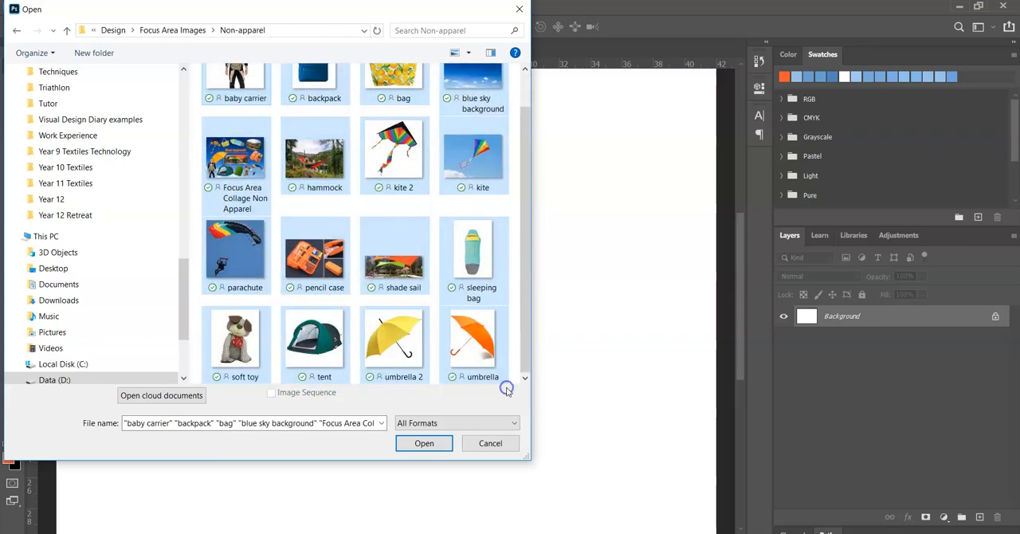
pyautogui.click(424, 444)
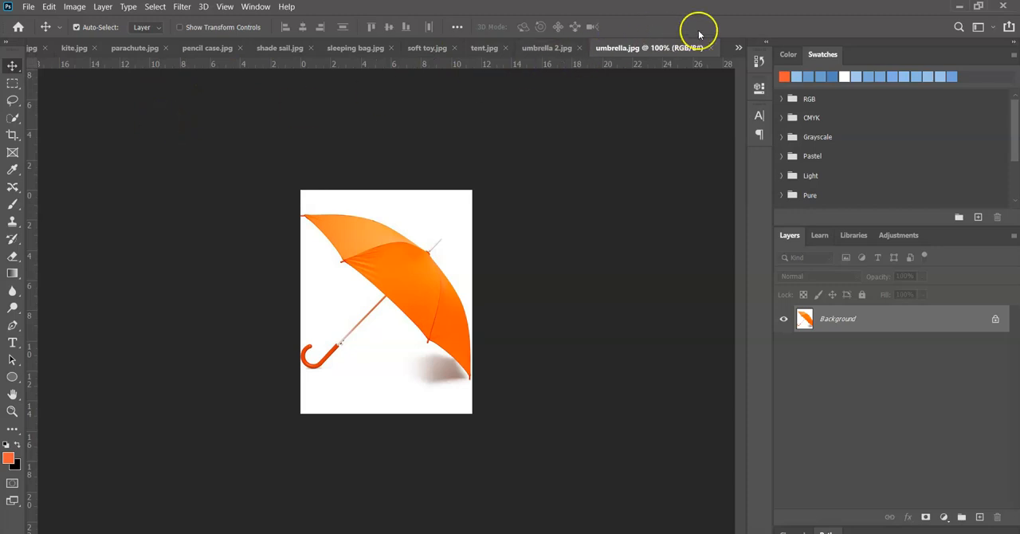
# Copy the baby carrier image onto the left side of the Focus Area Collage 2 canvas and close its source file
pyautogui.click(737, 50)
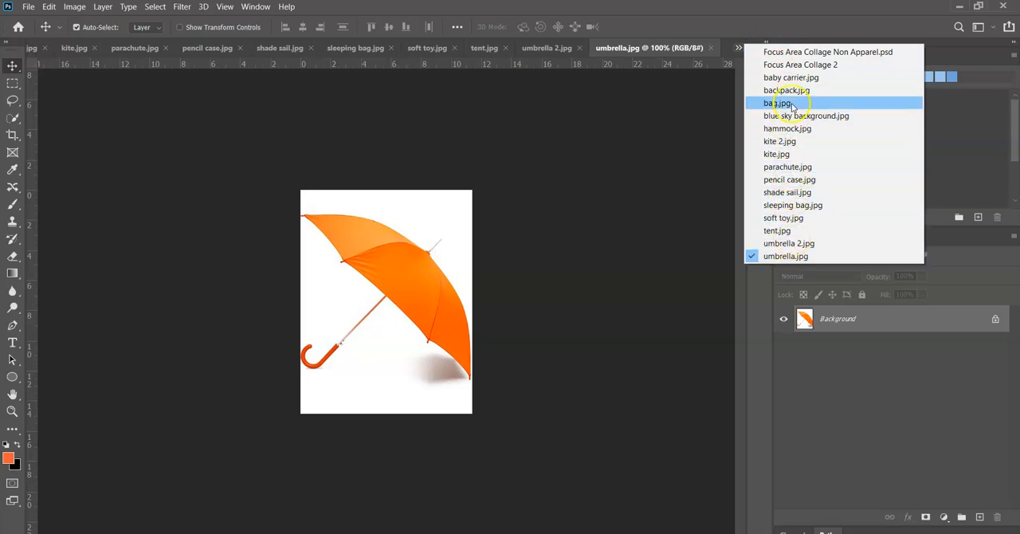
pyautogui.click(829, 66)
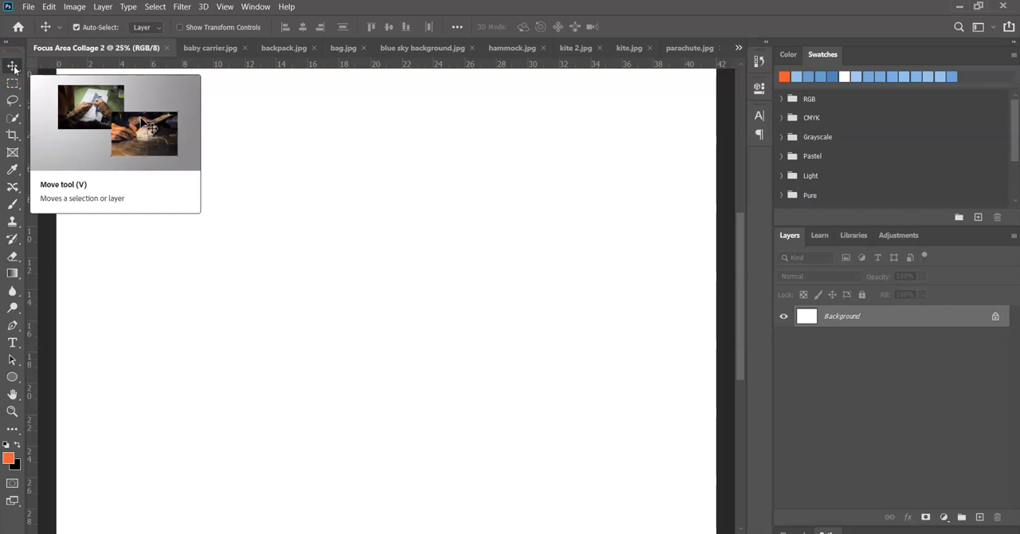
pyautogui.moveTo(203, 49); pyautogui.dragTo(512, 101)
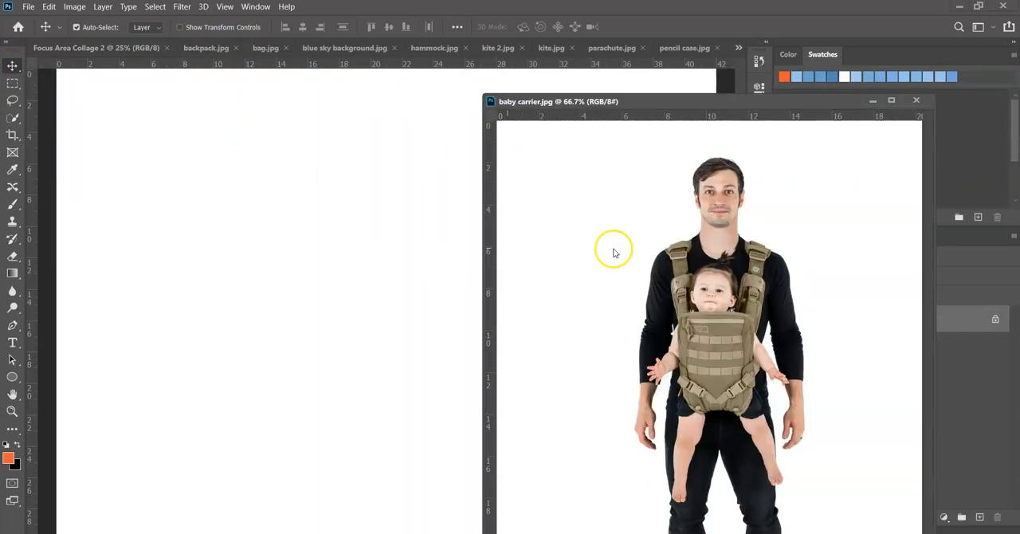
pyautogui.moveTo(709, 259); pyautogui.dragTo(156, 327)
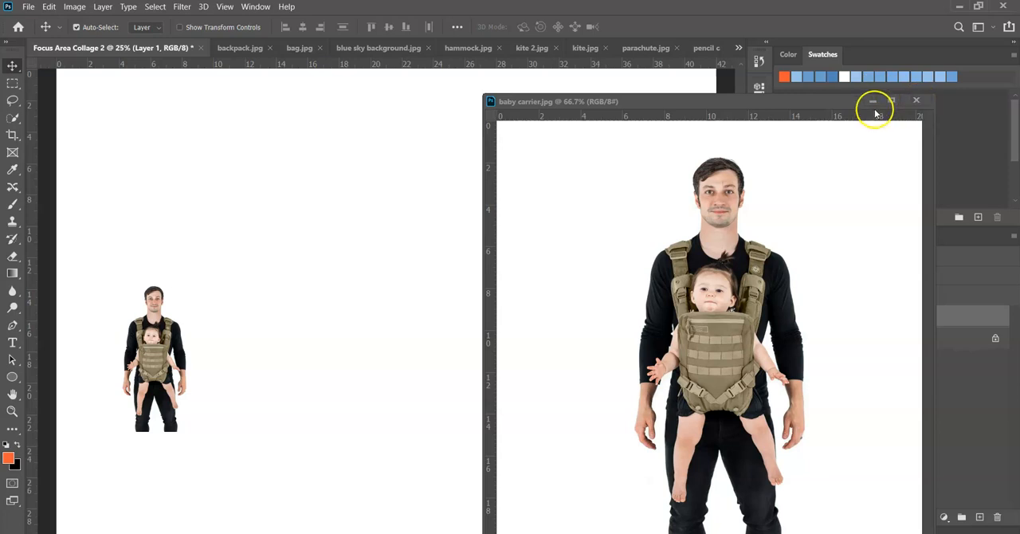
pyautogui.click(915, 101)
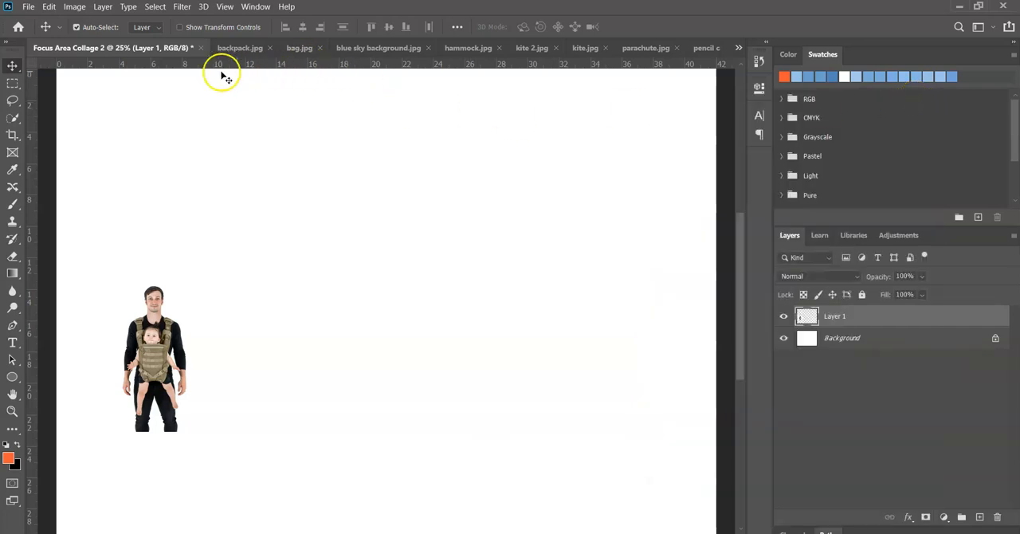
# Copy the backpack image into the collage, to the right of the baby carrier, and close backpack.jpg
pyautogui.moveTo(229, 50); pyautogui.dragTo(392, 130)
pyautogui.moveTo(525, 274); pyautogui.dragTo(294, 248)
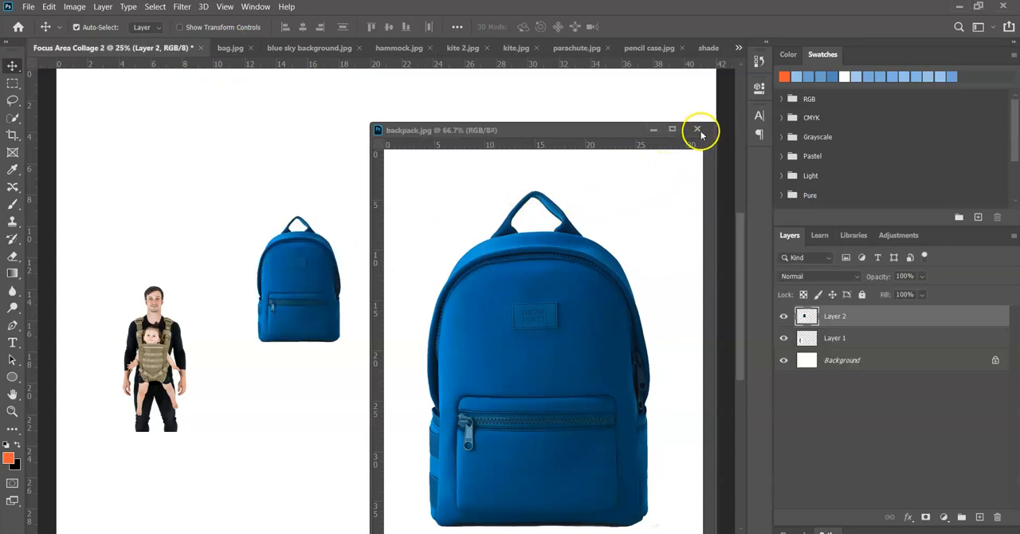
pyautogui.click(697, 129)
# Copy the blue sky background image into the collage, to the right of the backpack, and close its source file
pyautogui.moveTo(307, 48); pyautogui.dragTo(505, 141)
pyautogui.moveTo(578, 261); pyautogui.dragTo(417, 209)
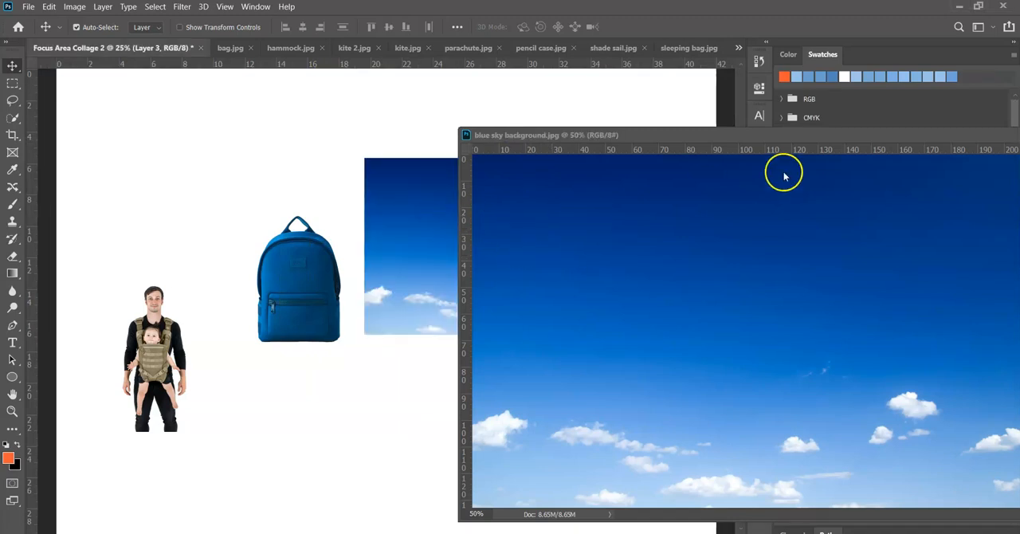
pyautogui.moveTo(884, 137); pyautogui.dragTo(681, 153)
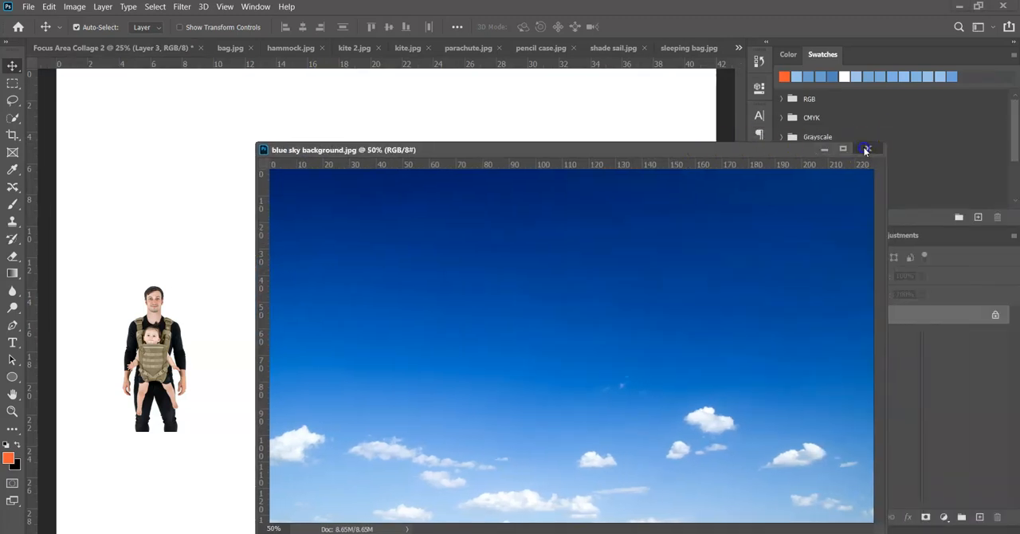
pyautogui.click(866, 150)
# Copy the lemon-print bag image into the collage below the backpack and close bag.jpg
pyautogui.moveTo(230, 48); pyautogui.dragTo(409, 267)
pyautogui.moveTo(474, 335); pyautogui.dragTo(294, 389)
pyautogui.click(826, 271)
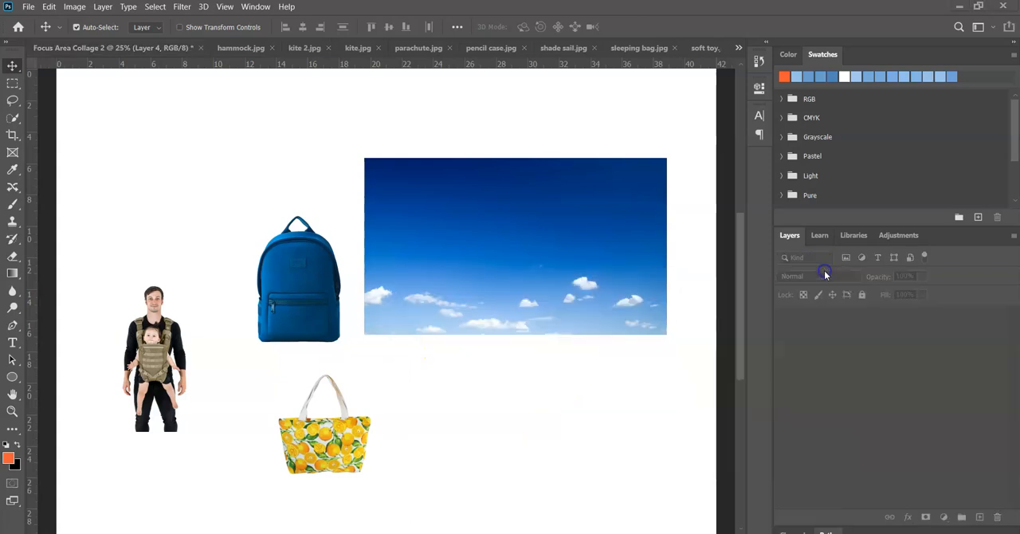
# Copy the hammock image into the collage below the blue sky picture and close hammock.jpg
pyautogui.moveTo(222, 48); pyautogui.dragTo(470, 199)
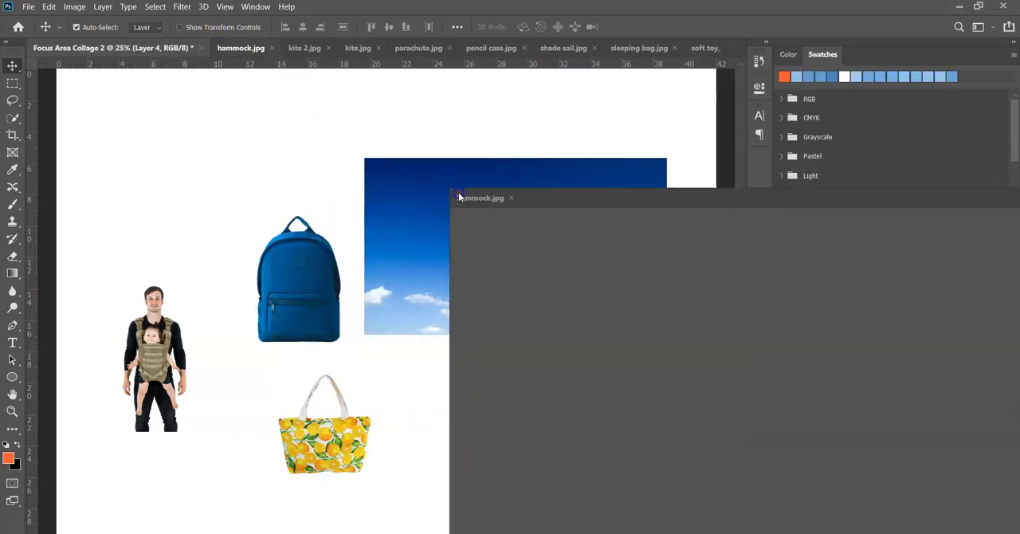
pyautogui.moveTo(526, 249); pyautogui.dragTo(478, 387)
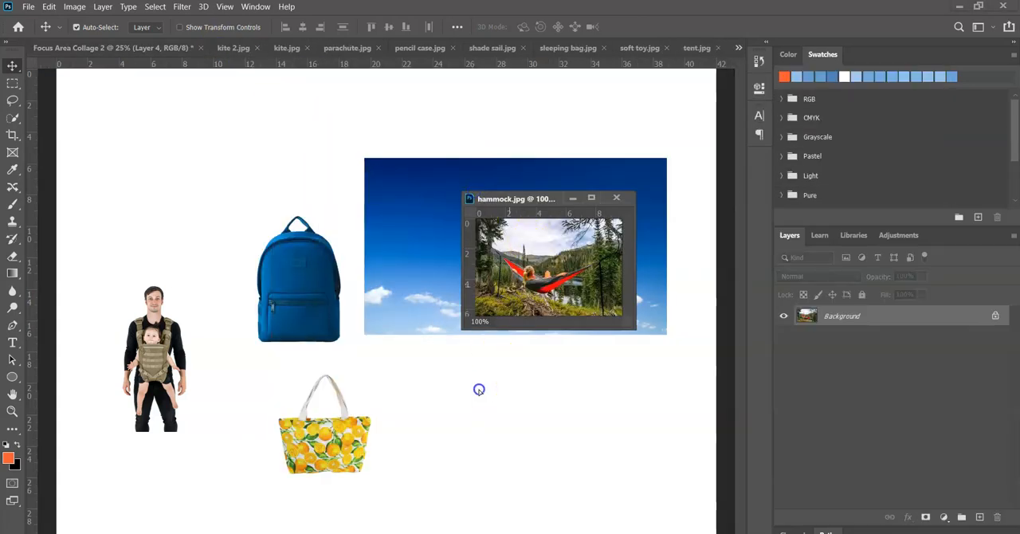
pyautogui.click(615, 197)
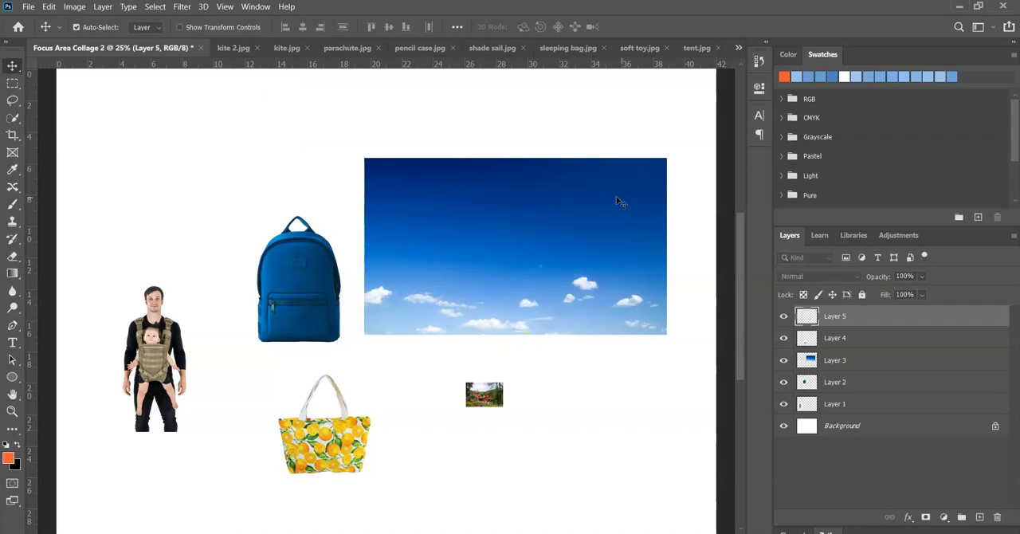
# Copy the kite 2 image into the collage above the backpack and close kite 2.jpg
pyautogui.moveTo(243, 47); pyautogui.dragTo(494, 134)
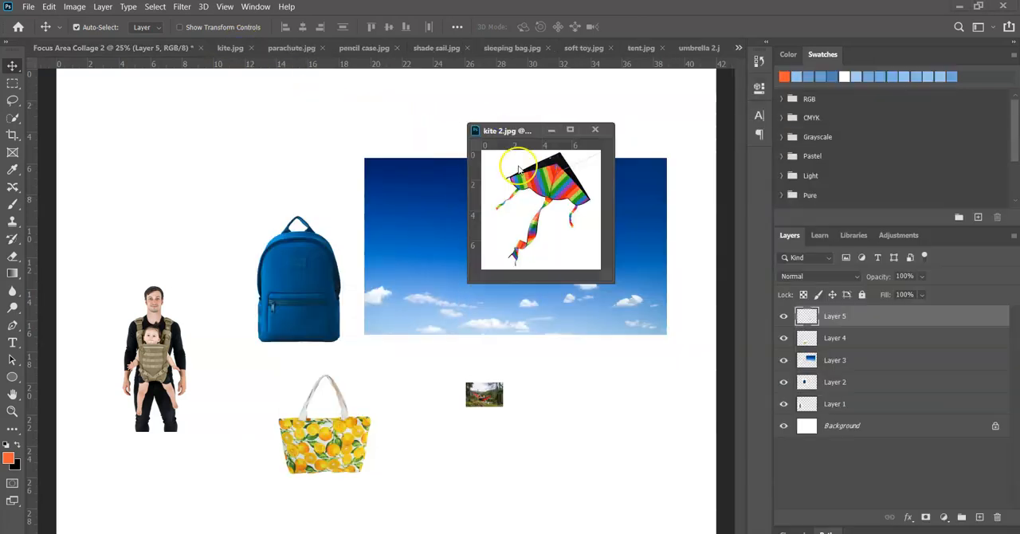
pyautogui.moveTo(525, 185); pyautogui.dragTo(307, 155)
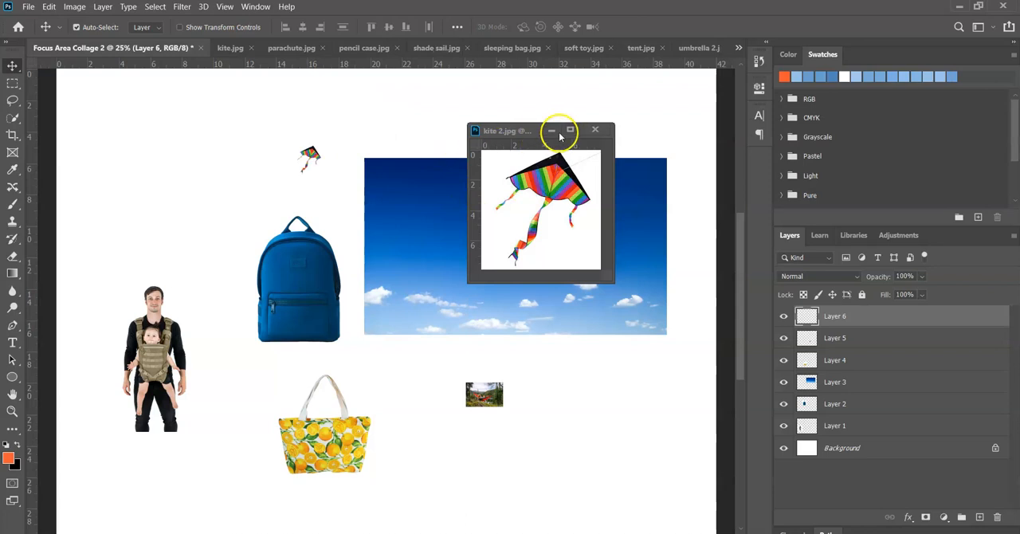
pyautogui.click(594, 129)
pyautogui.click(148, 504)
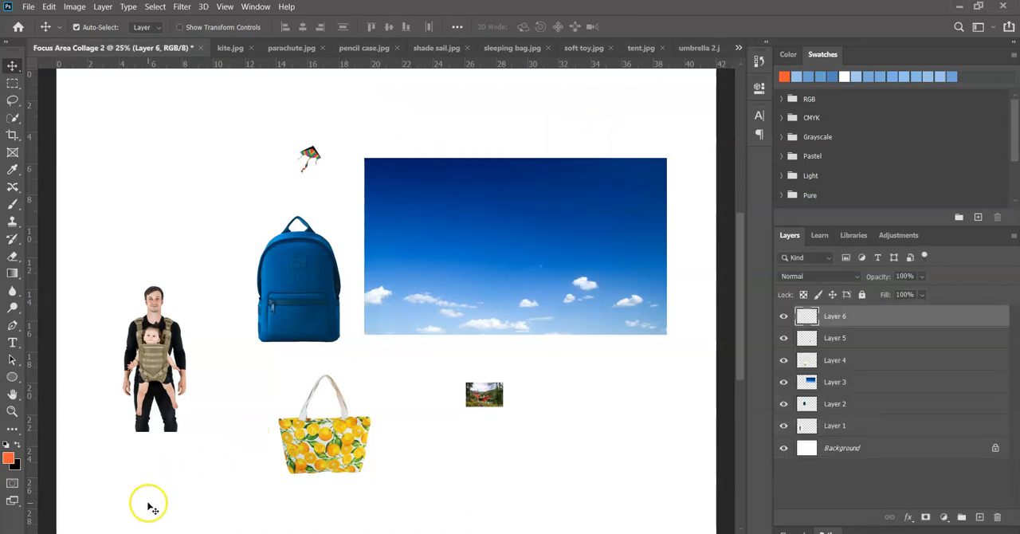